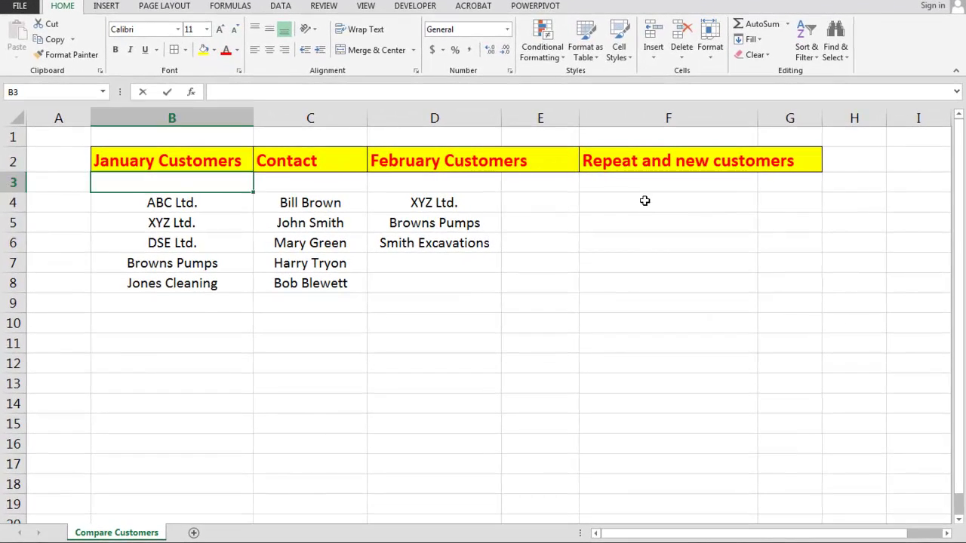
# Step: Start a VLOOKUP in F4 that looks up D4 in the January customers B4:B8
pyautogui.click(645, 201)
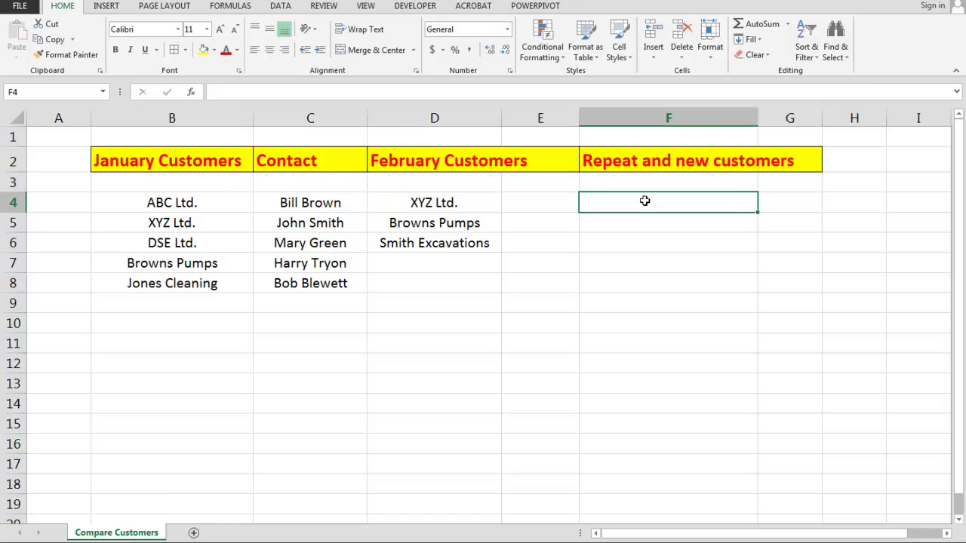
pyautogui.write('=v')
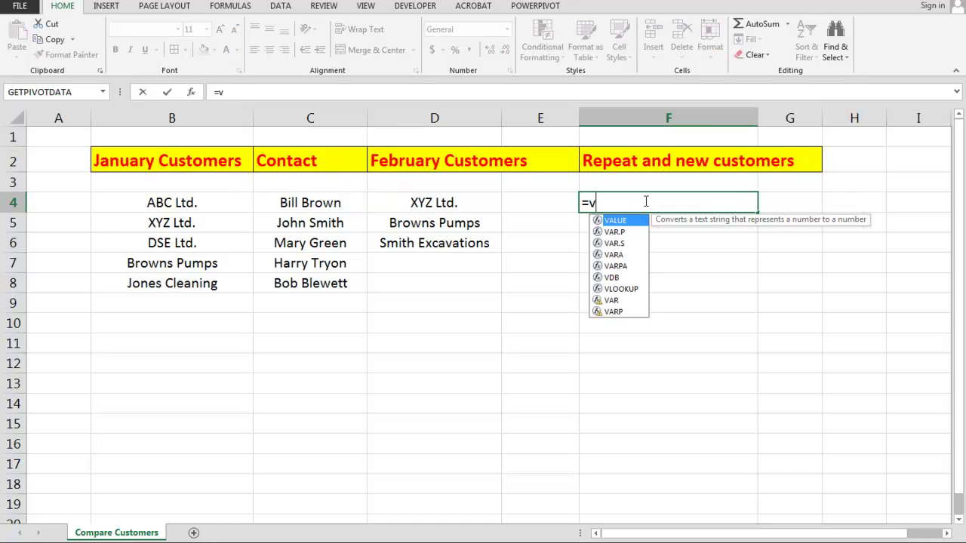
pyautogui.write('lookup')
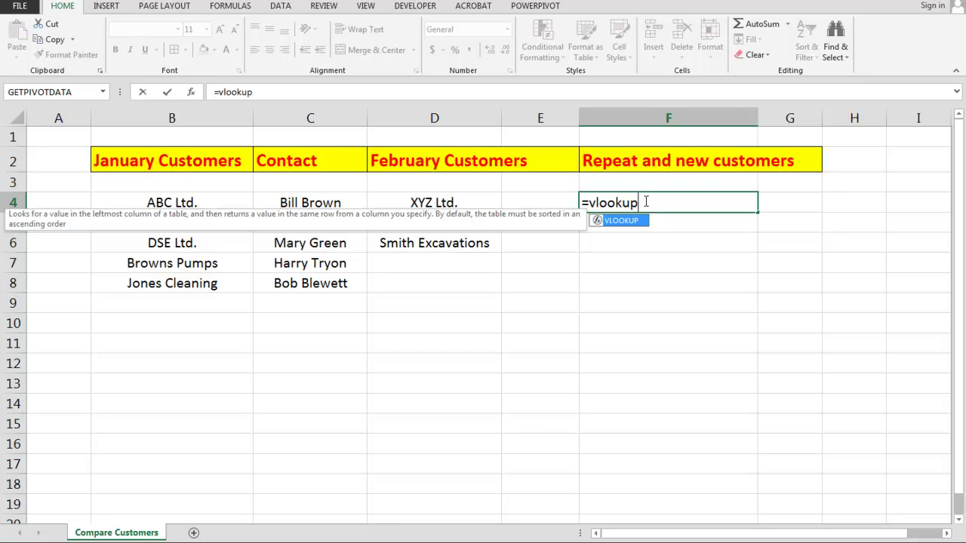
pyautogui.hotkey('ctrl', 'a')
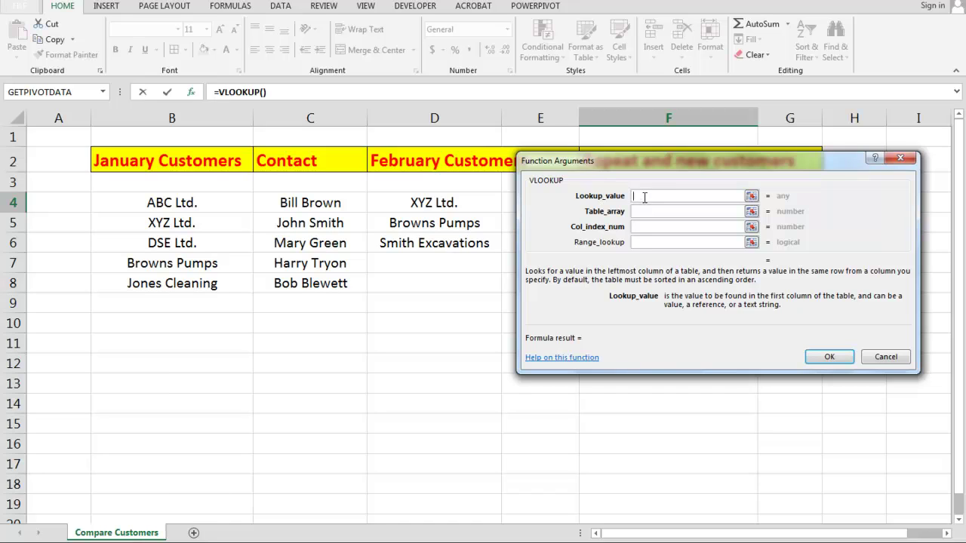
pyautogui.click(425, 202)
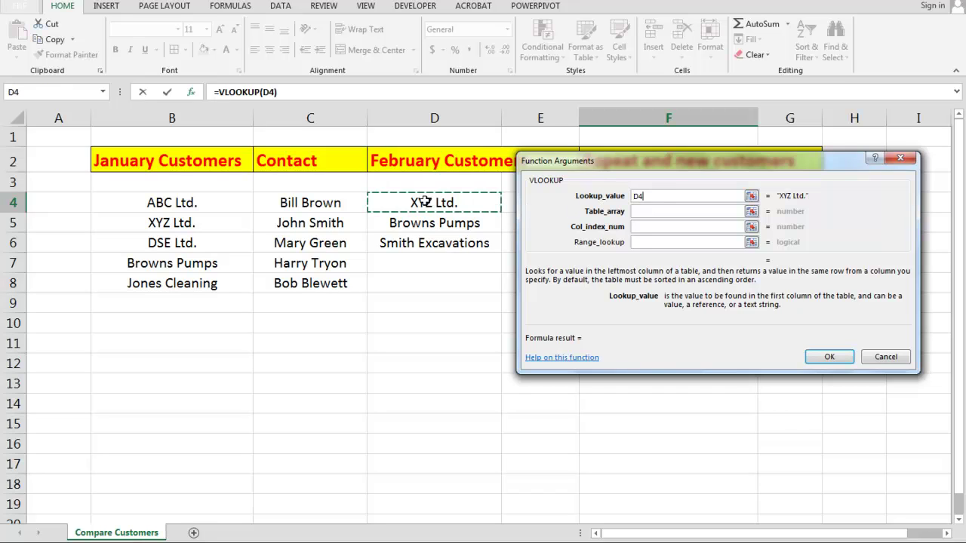
pyautogui.click(664, 211)
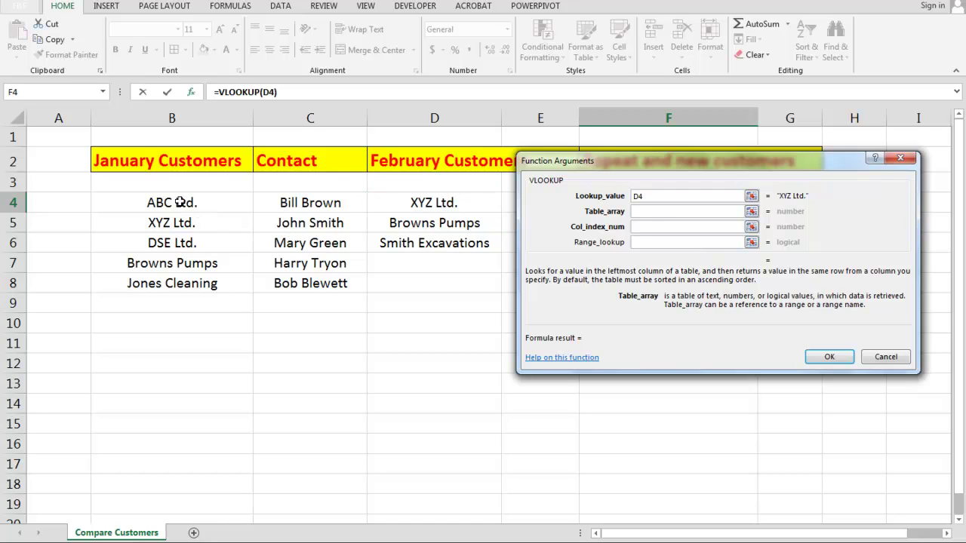
pyautogui.moveTo(182, 201); pyautogui.dragTo(183, 284)
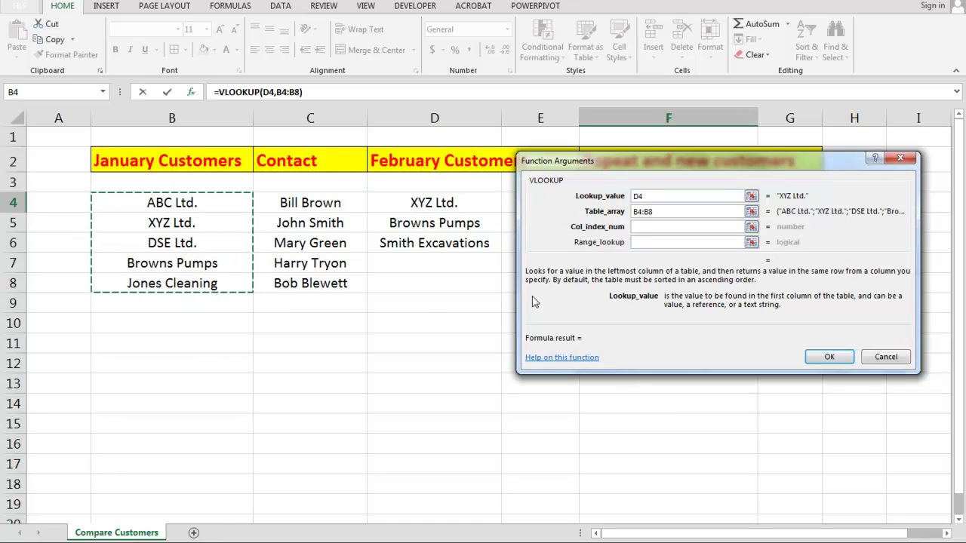
# Step: Finish it with column 1 and FALSE for exact match, then fill it down to F6
pyautogui.click(655, 227)
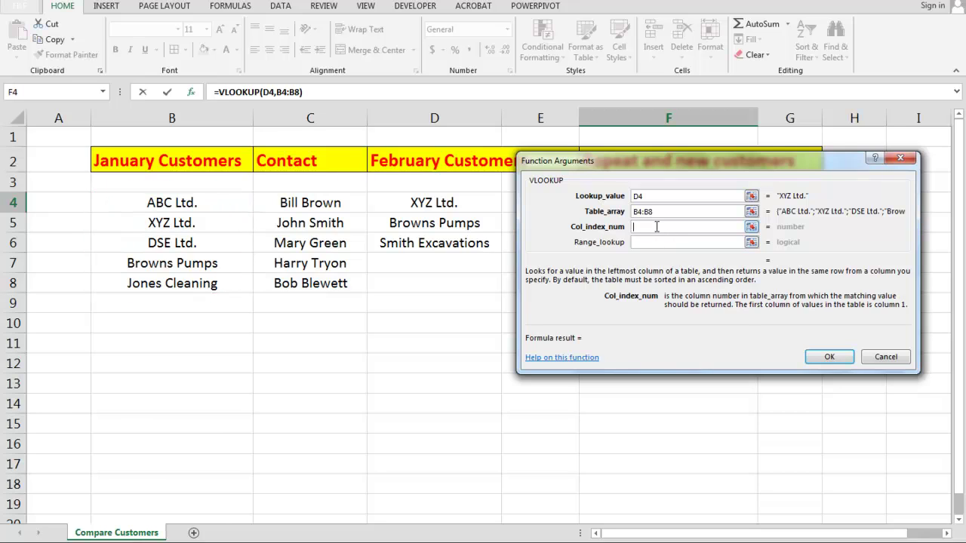
pyautogui.write('1')
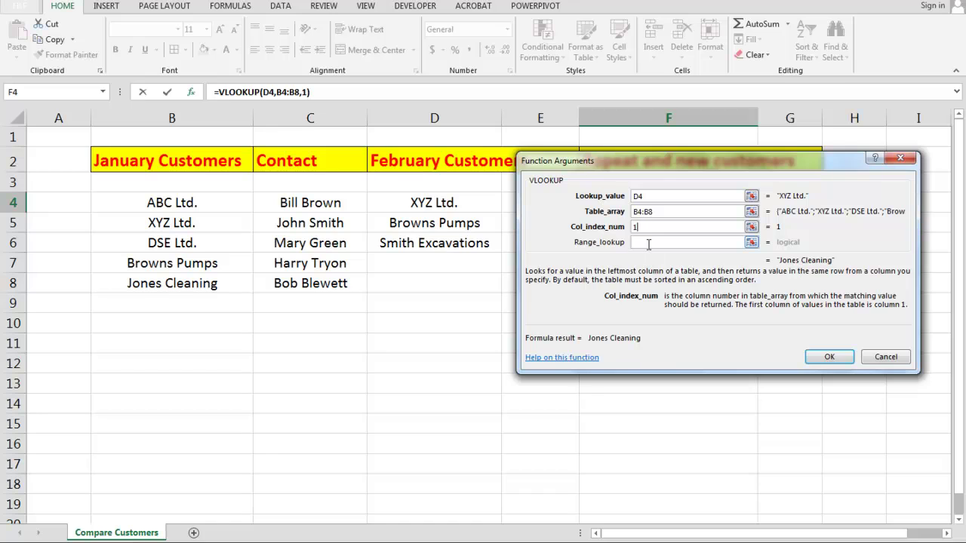
pyautogui.click(647, 243)
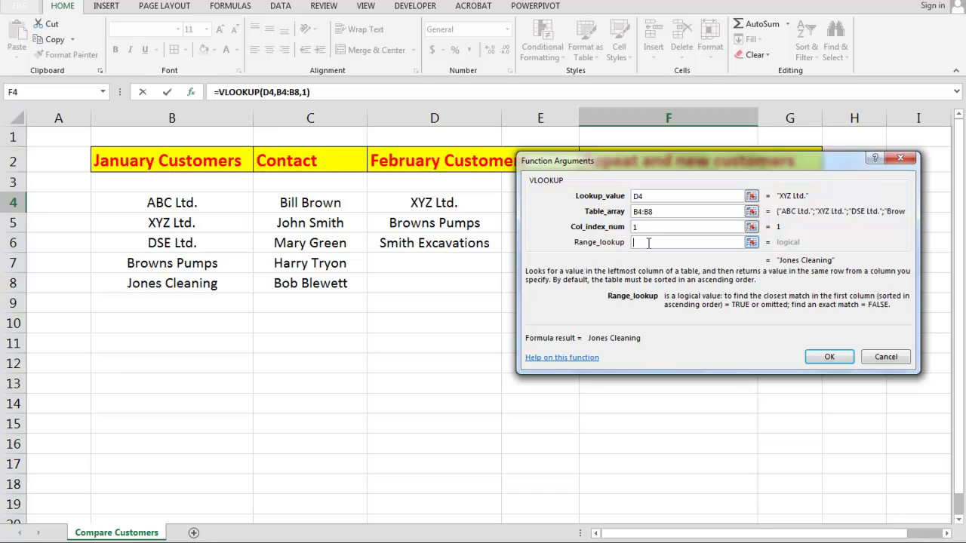
pyautogui.write('false')
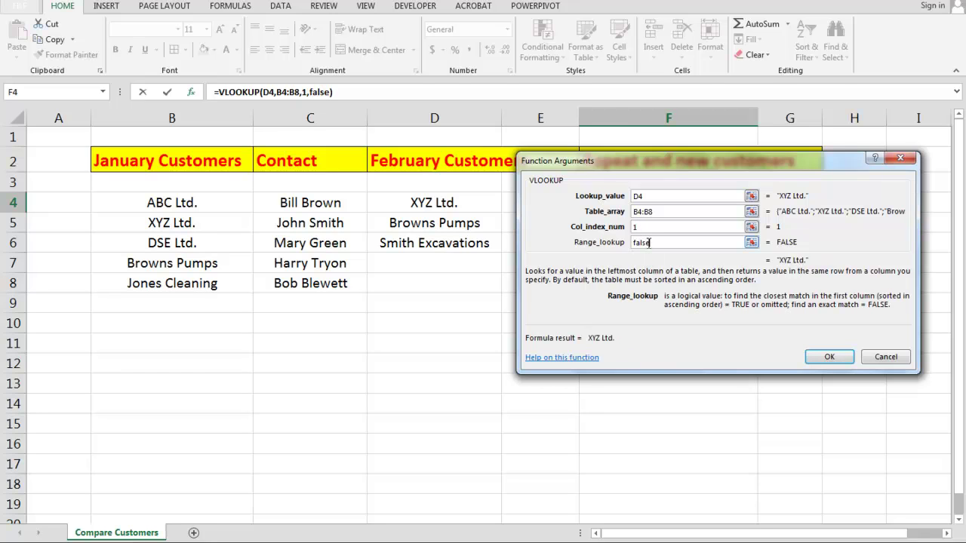
pyautogui.press('Return')
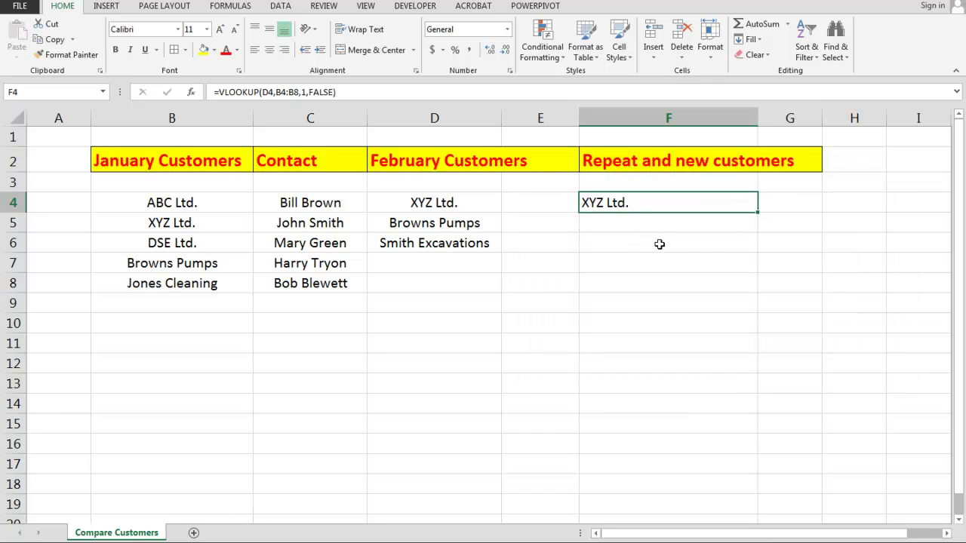
pyautogui.moveTo(757, 214); pyautogui.dragTo(757, 245)
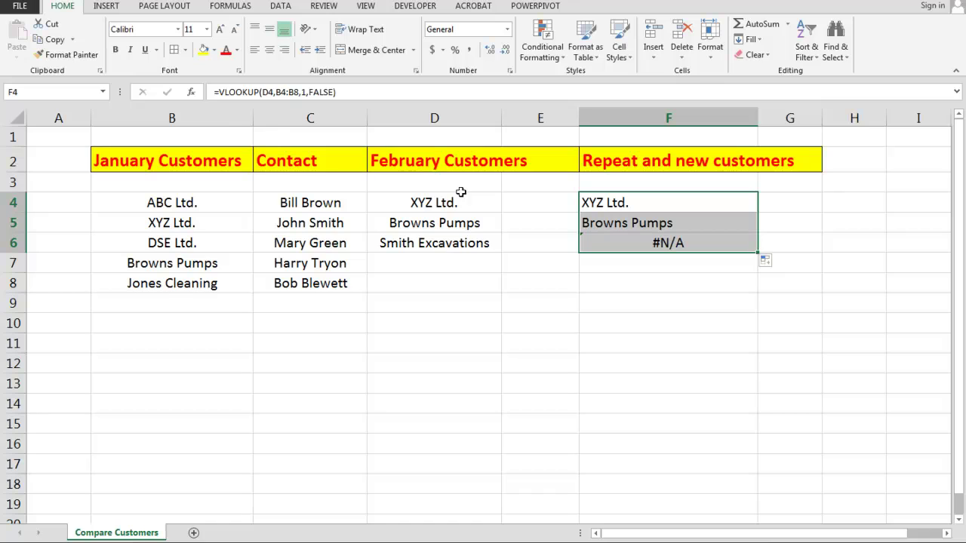
# Step: Change F4 to =IFERROR(VLOOKUP(D4,B4:B8,1,FALSE),"New") and fill it down to F6
pyautogui.click(220, 91)
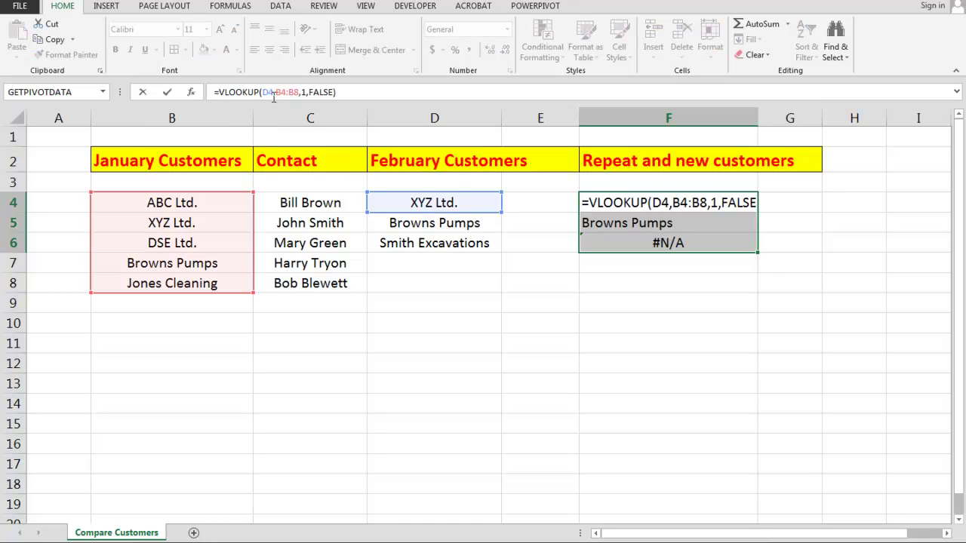
pyautogui.click(657, 362)
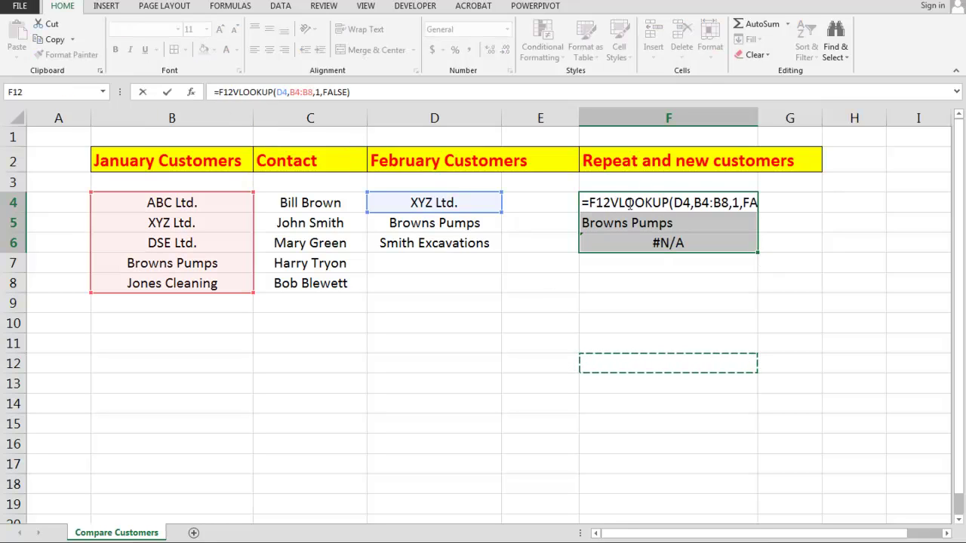
pyautogui.press('Escape')
pyautogui.click(631, 202)
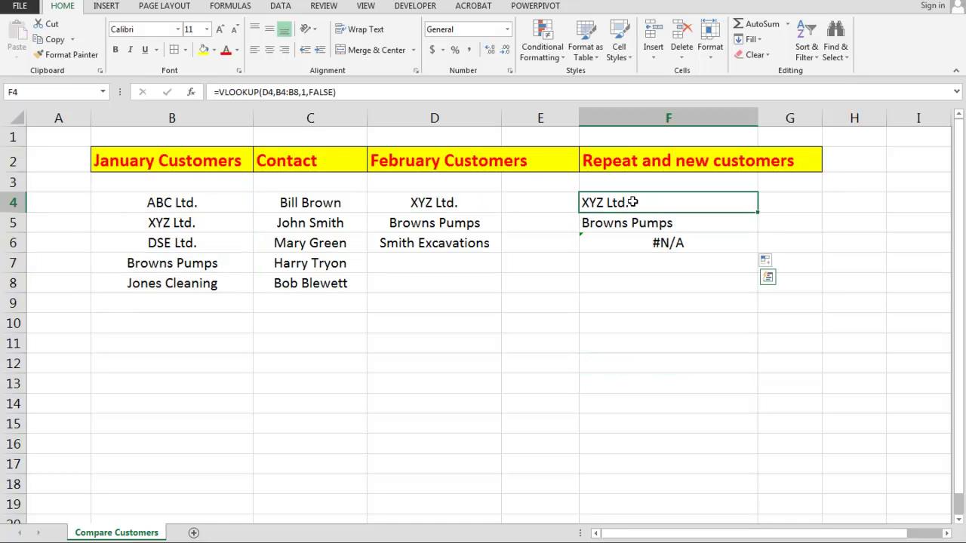
pyautogui.click(250, 91)
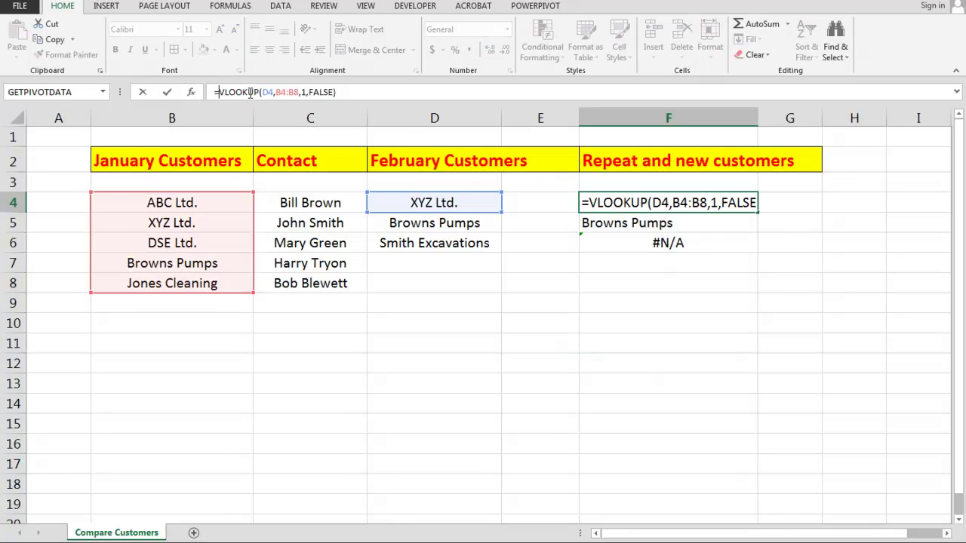
pyautogui.write('ife')
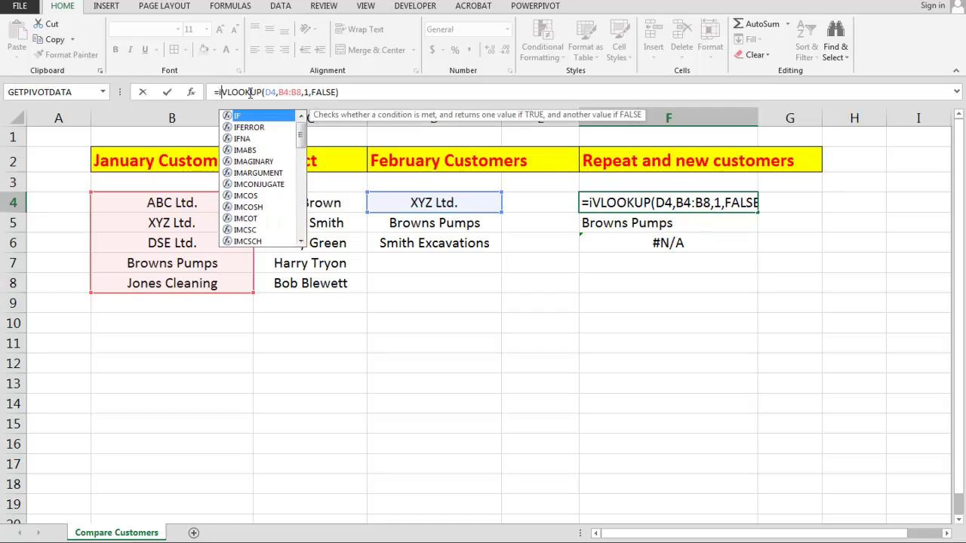
pyautogui.write('rror')
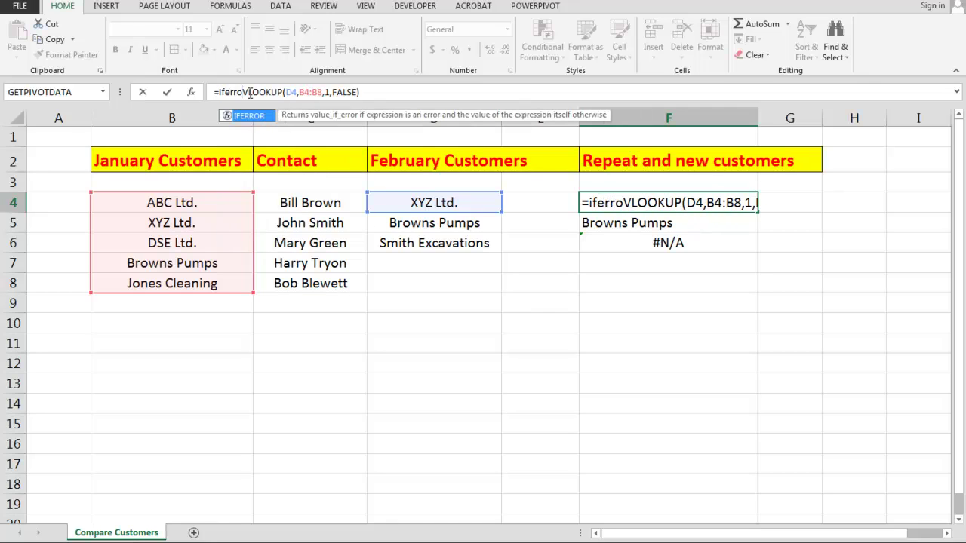
pyautogui.write('(')
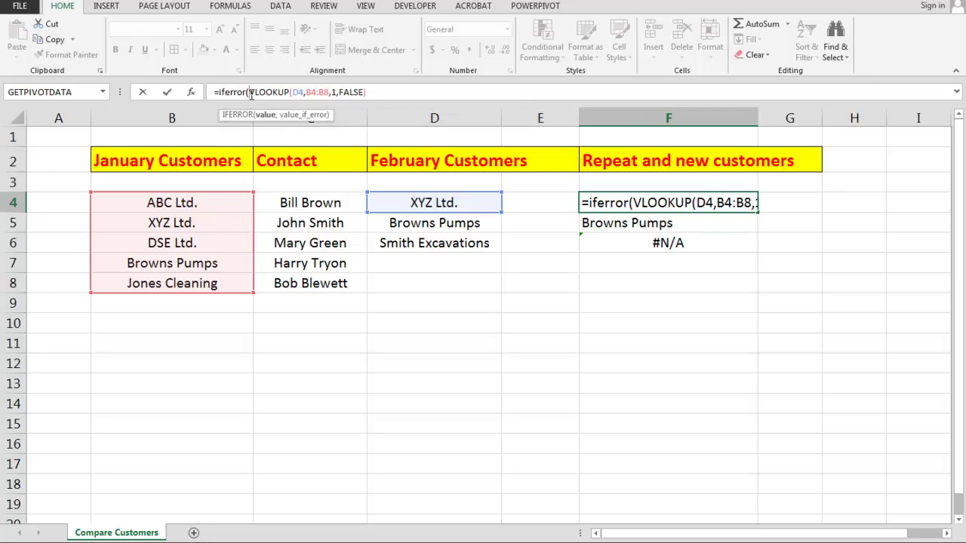
pyautogui.click(380, 91)
pyautogui.write(',')
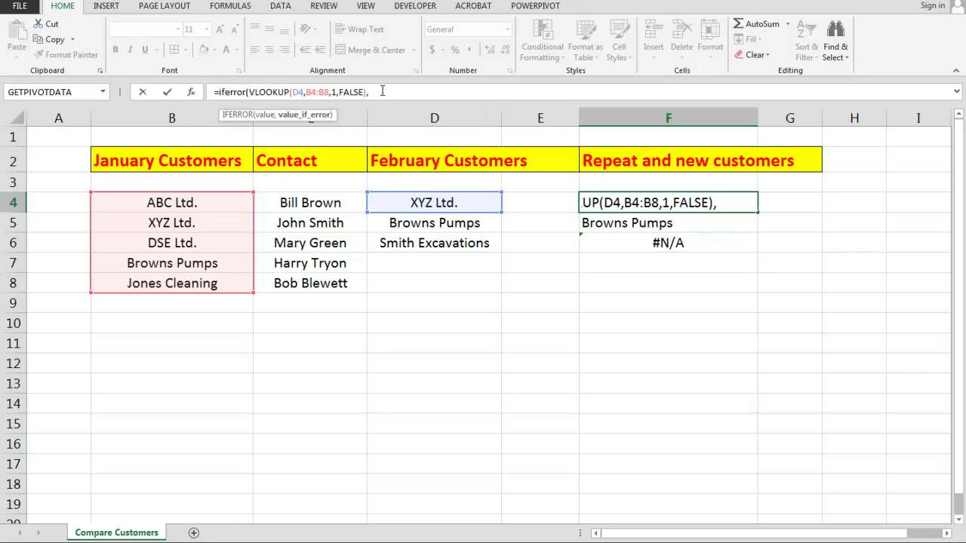
pyautogui.write('"New")')
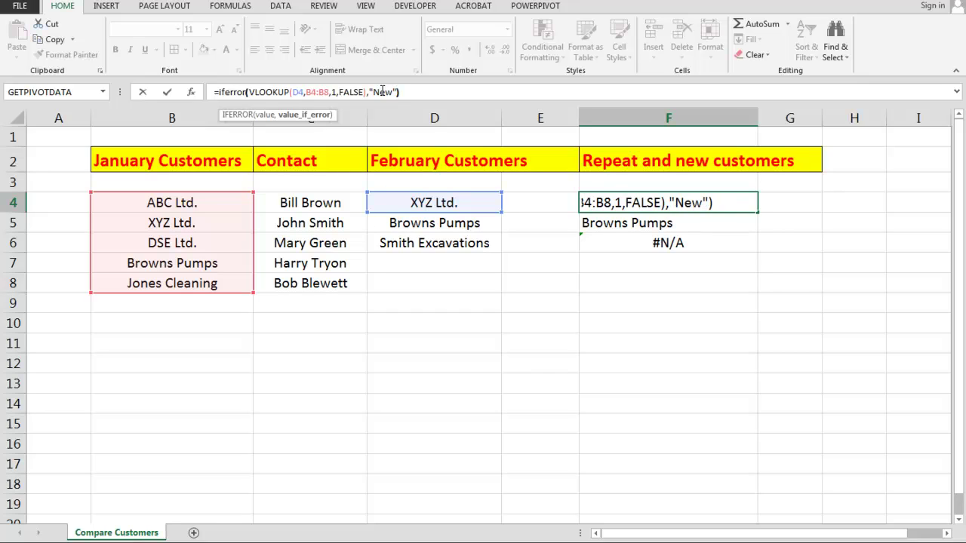
pyautogui.press('Return')
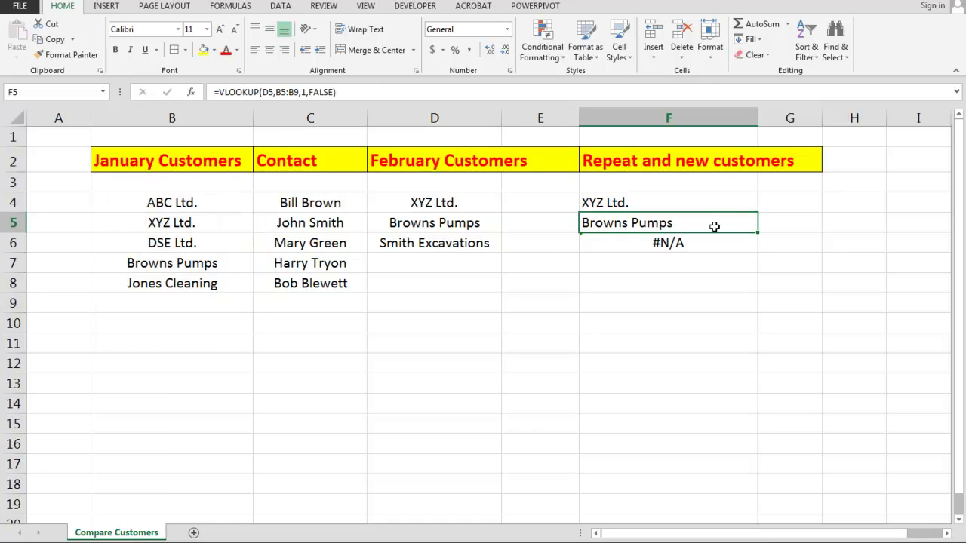
pyautogui.click(705, 204)
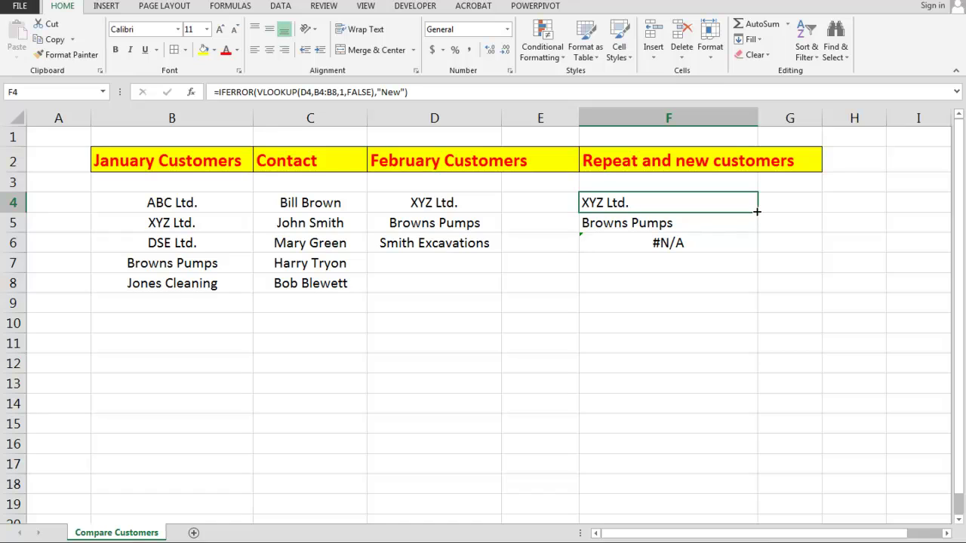
pyautogui.moveTo(757, 212); pyautogui.dragTo(759, 250)
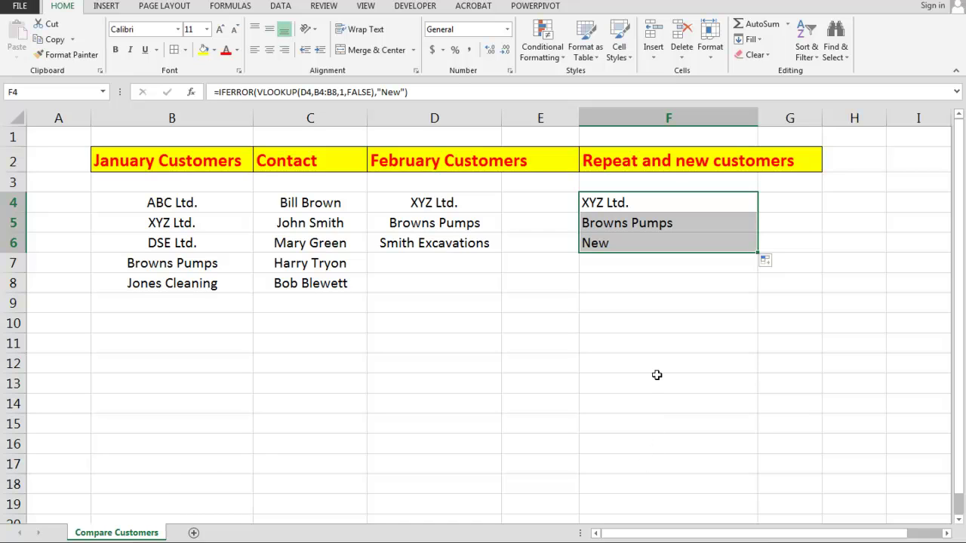
# Step: Add a Text That Contains 'New' rule with Light Red Fill and Dark Red Text
pyautogui.click(541, 36)
pyautogui.moveTo(557, 81)
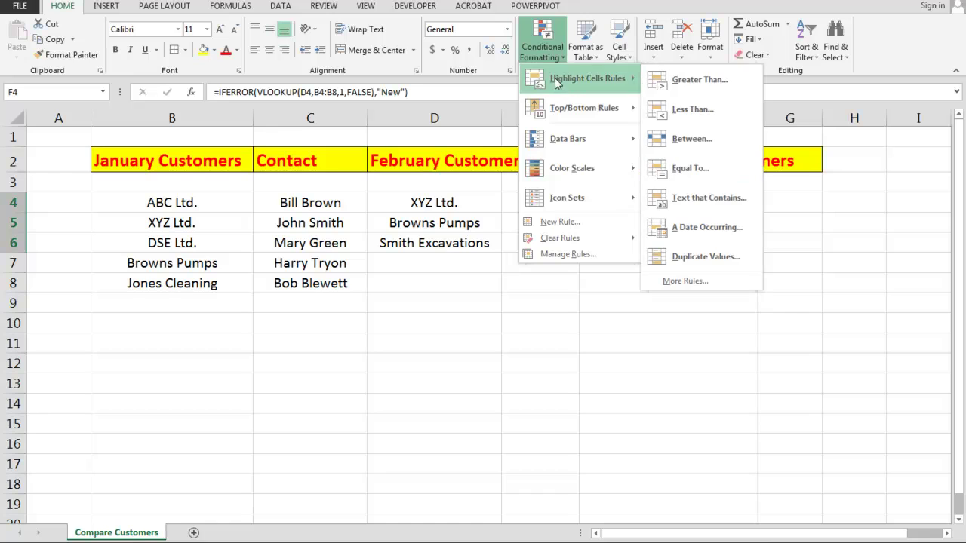
pyautogui.click(690, 199)
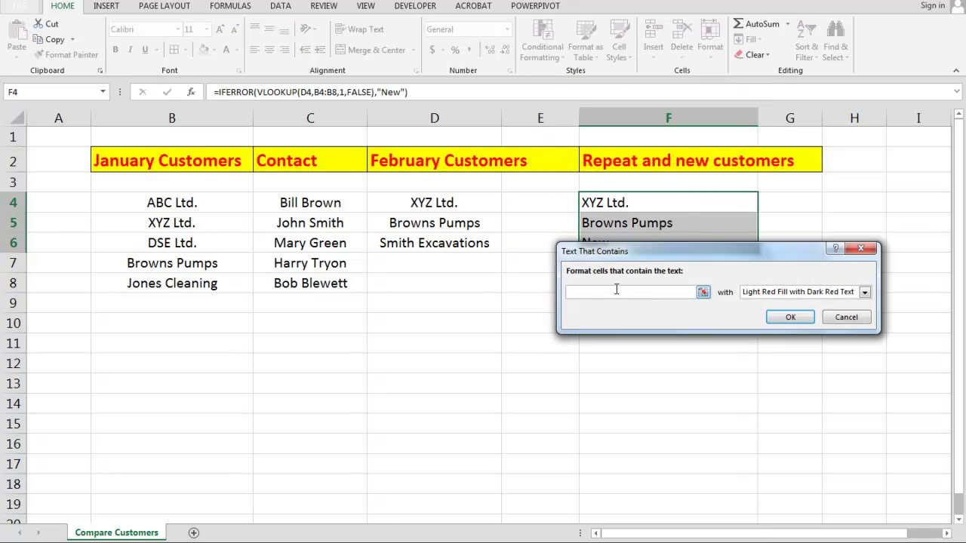
pyautogui.write('New')
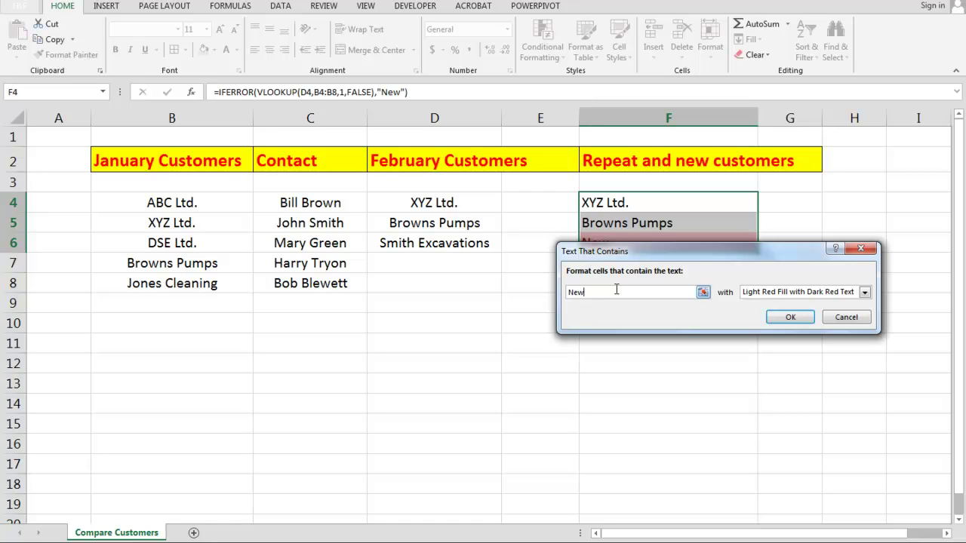
pyautogui.press('Return')
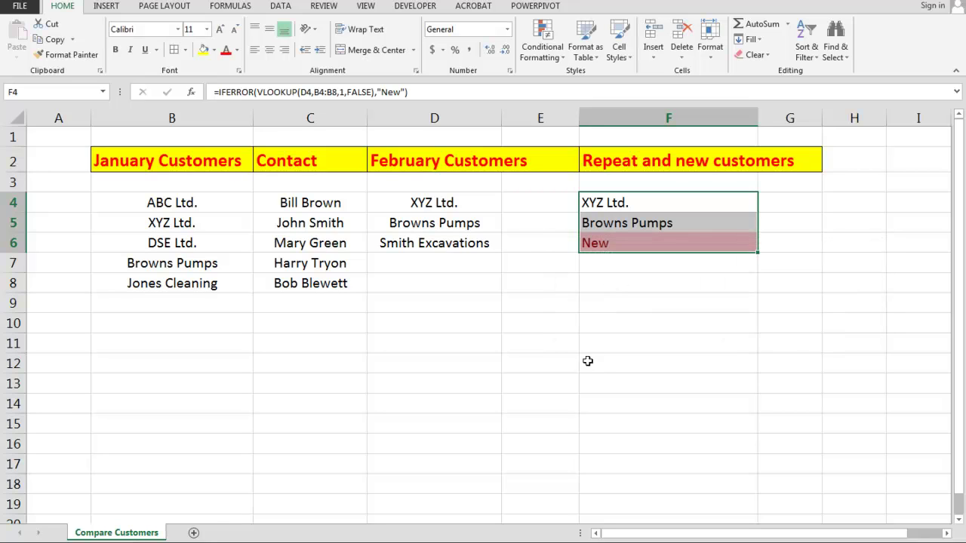
pyautogui.click(615, 366)
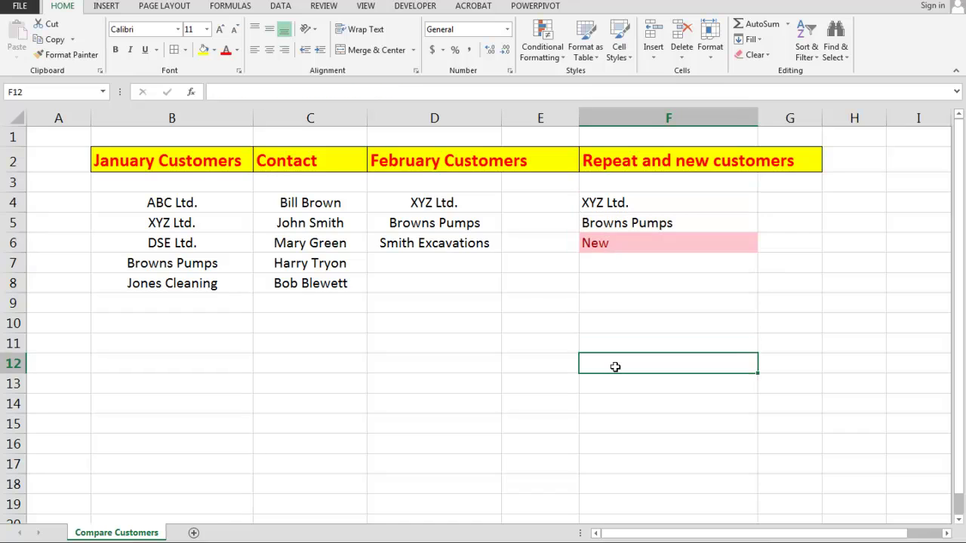
pyautogui.click(605, 205)
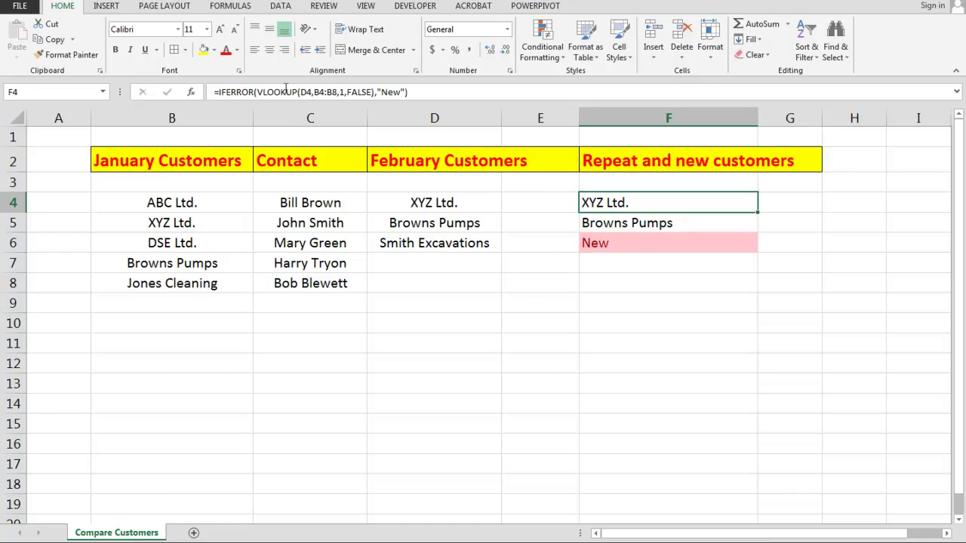